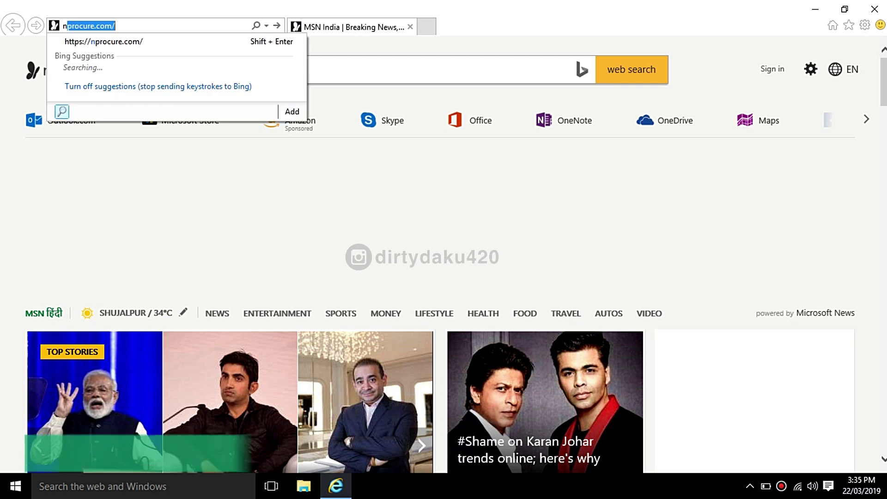
# Step: Load nprocure.com to show the nProcure e-Procurement home page with its live tenders
pyautogui.press('Return')
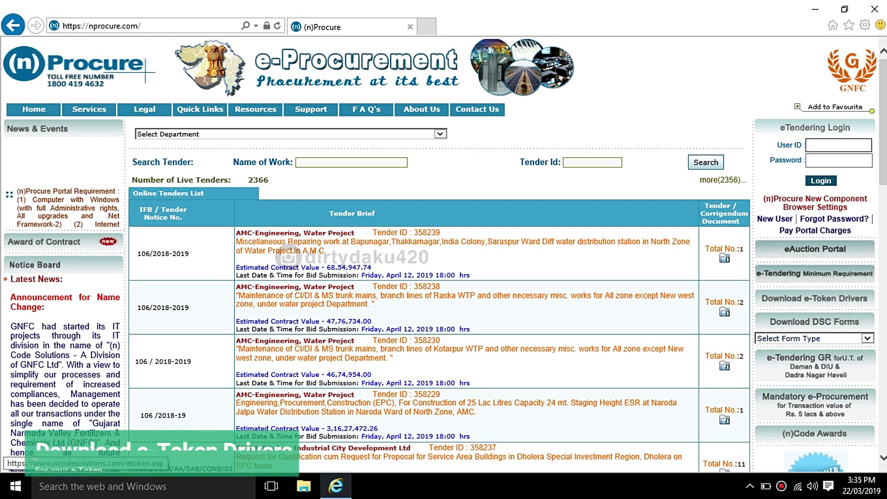
# Step: Open the e-Token Drivers page, browse to the Gemalto SafeNet section, then minimize the browser
pyautogui.click(815, 298)
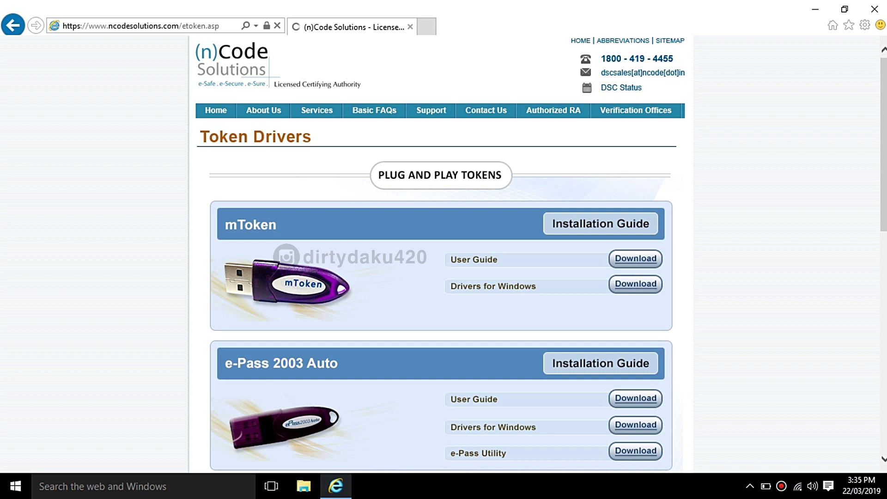
pyautogui.scroll(-5, 443, 254)
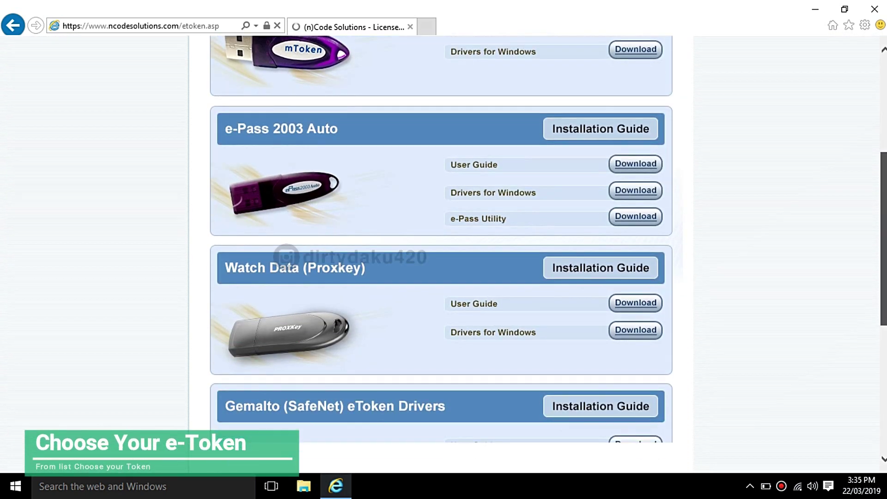
pyautogui.scroll(-6, 443, 254)
pyautogui.scroll(5, 443, 254)
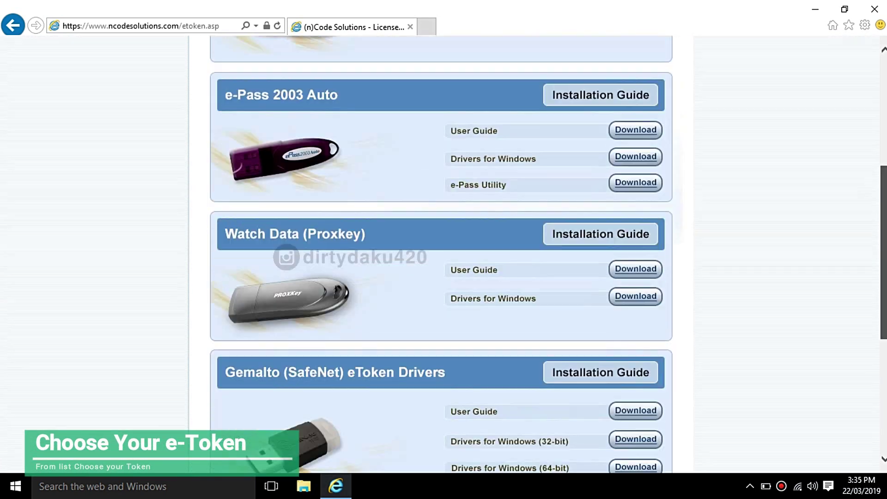
pyautogui.scroll(1, 444, 254)
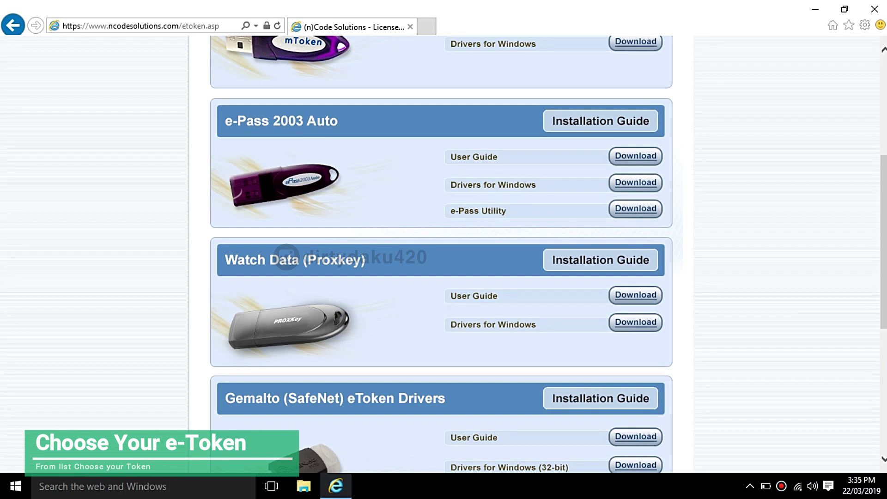
pyautogui.scroll(-4, 443, 254)
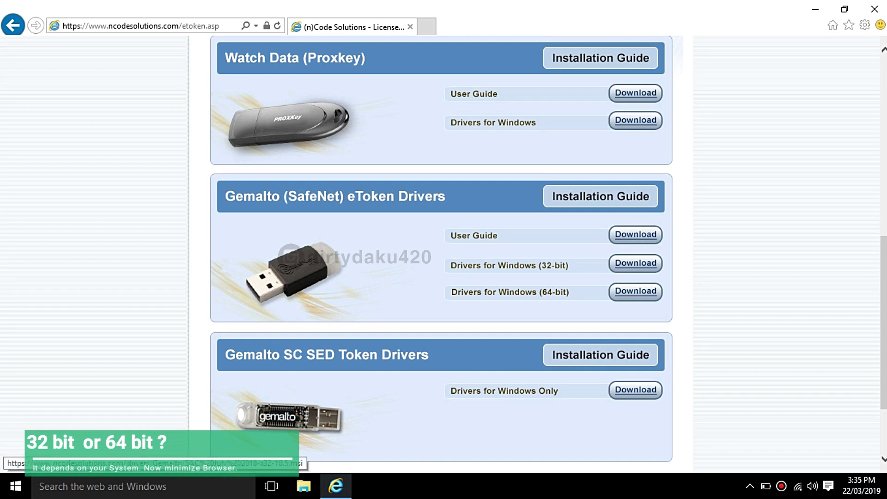
pyautogui.click(814, 11)
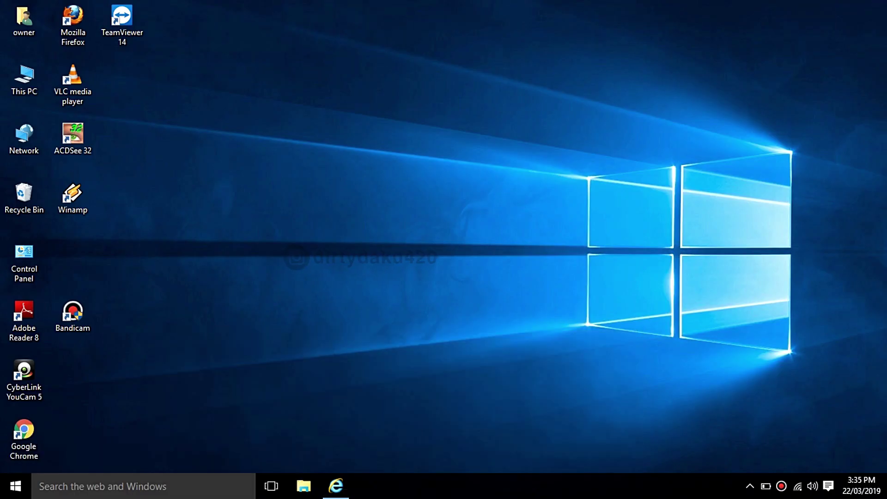
# Step: Check This PC's properties to confirm 64-bit Windows 10, then restore the browser
pyautogui.rightClick(36, 78)
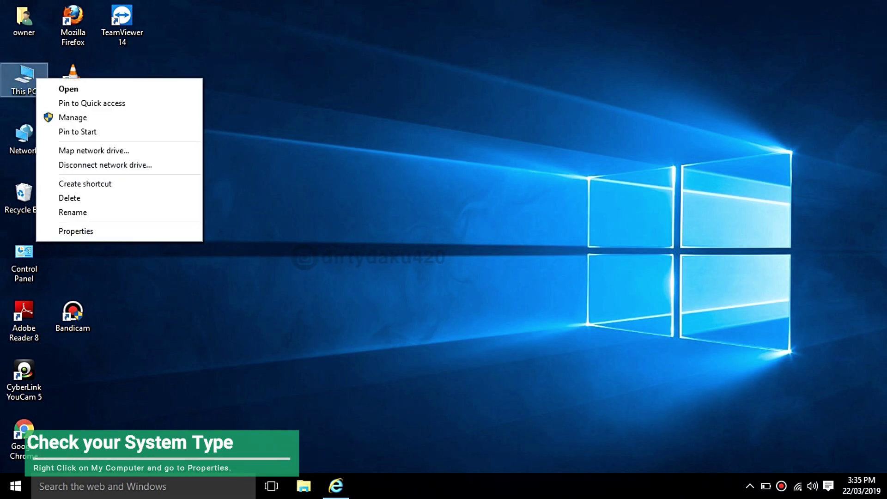
pyautogui.click(77, 230)
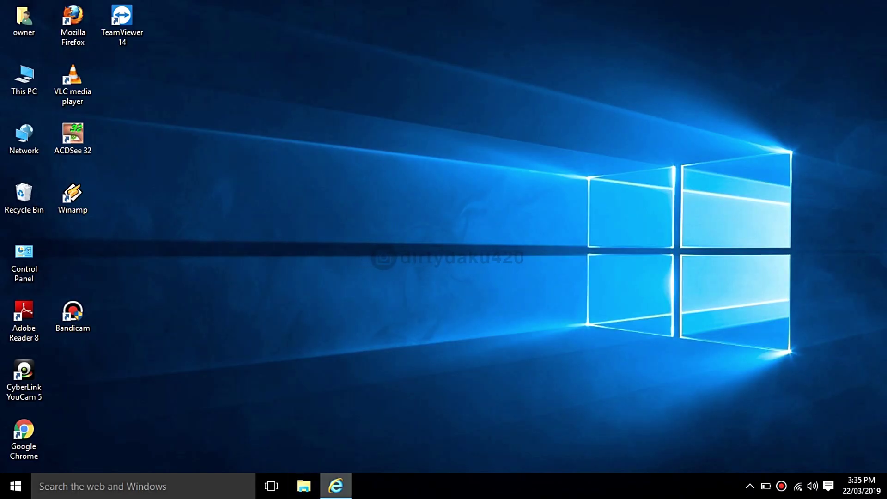
pyautogui.click(336, 485)
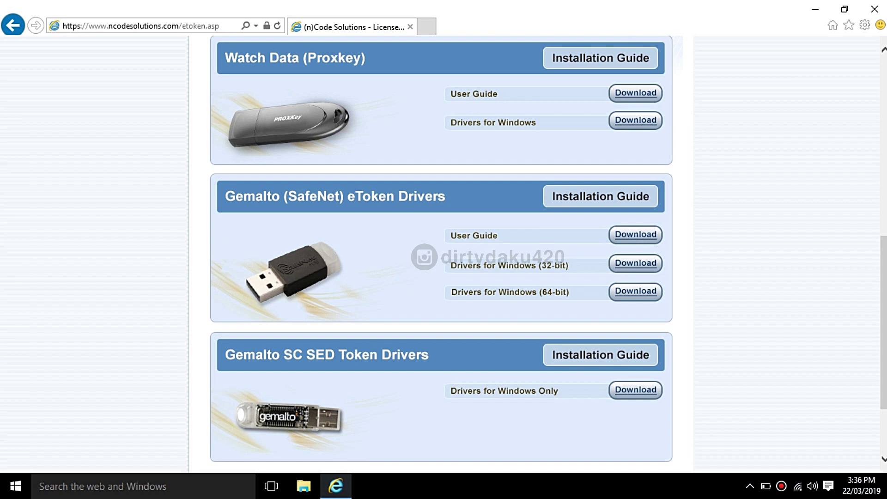
# Step: Save the 64-bit SafeNet driver installer SAC July 2018-x64-10.5.msi to the Desktop
pyautogui.click(635, 291)
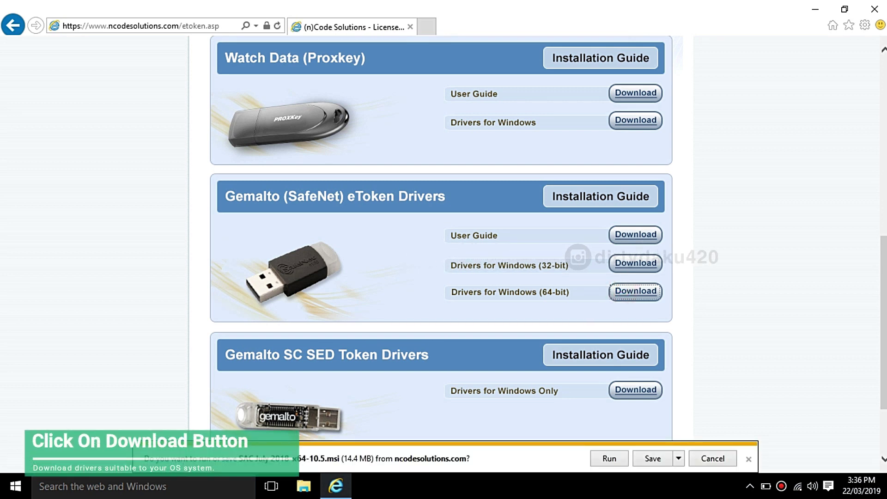
pyautogui.click(678, 455)
pyautogui.click(711, 442)
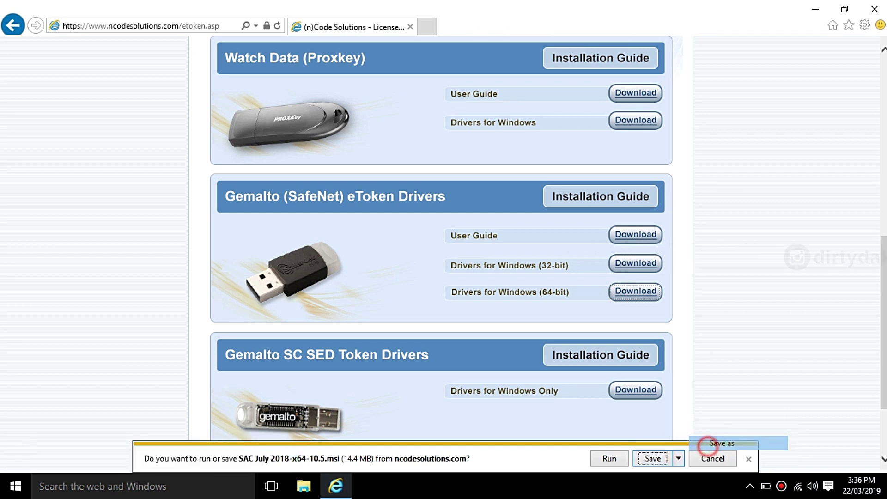
pyautogui.click(263, 162)
pyautogui.click(546, 364)
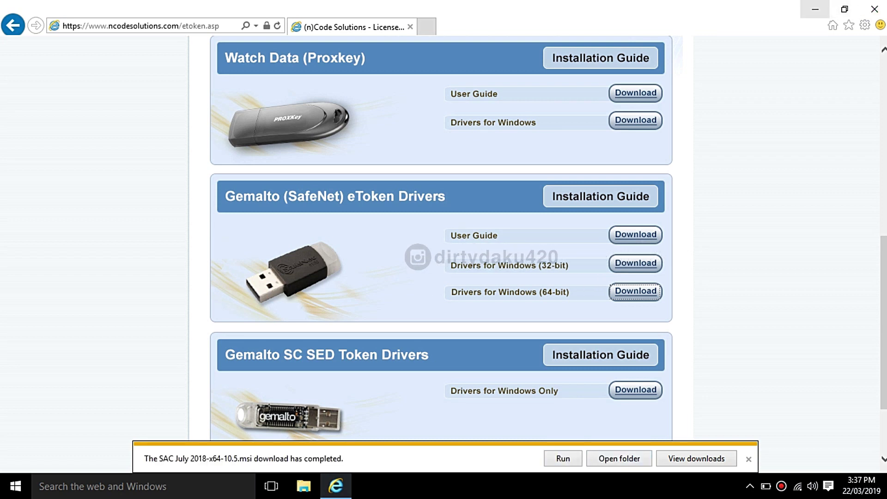
# Step: Install SafeNet Authentication Client 10.5 UserTool from the Desktop msi with default options, then close the folder
pyautogui.click(613, 459)
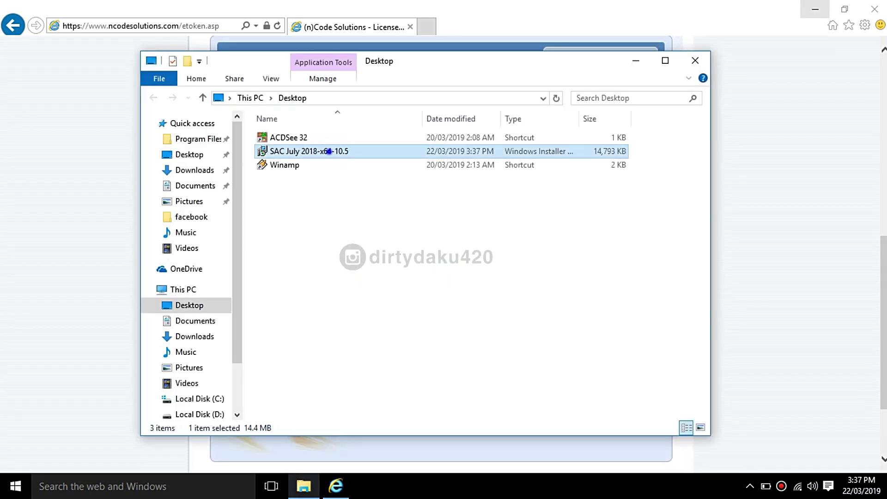
pyautogui.rightClick(329, 152)
pyautogui.click(358, 161)
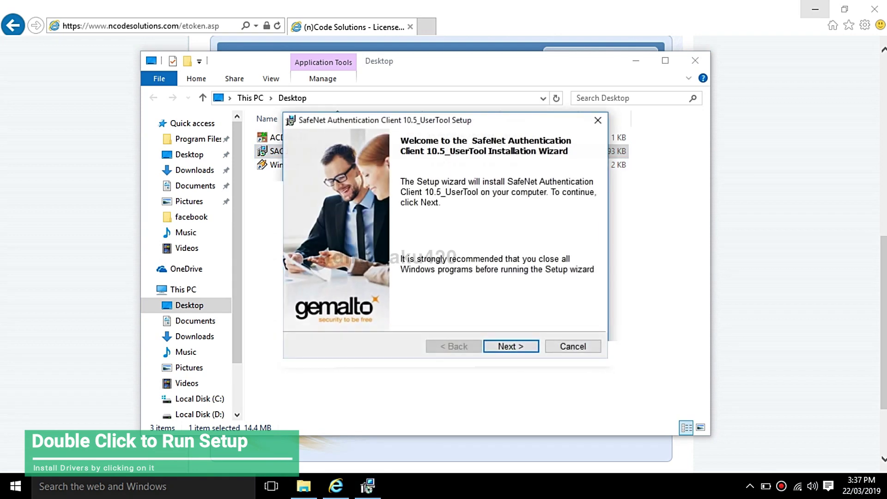
pyautogui.click(494, 348)
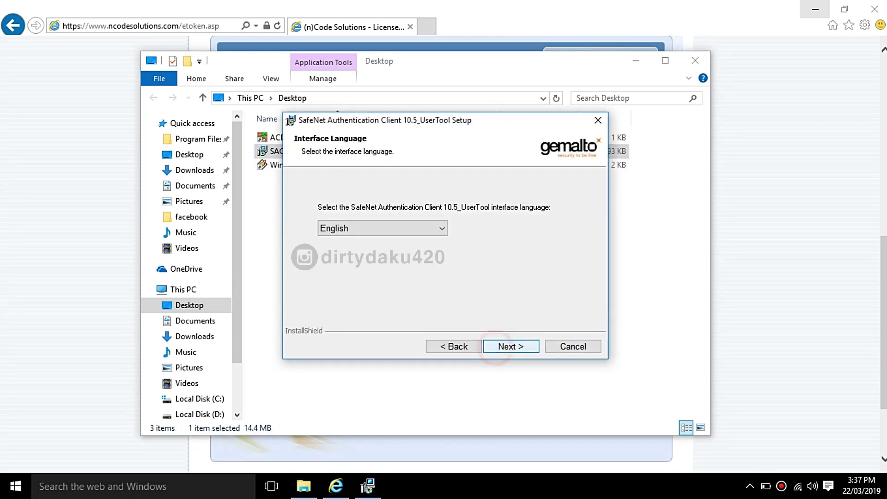
pyautogui.click(495, 347)
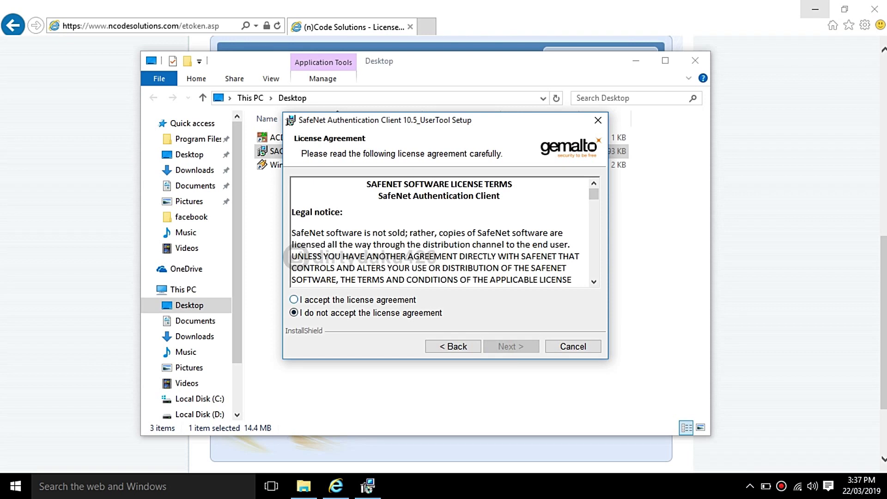
pyautogui.click(511, 347)
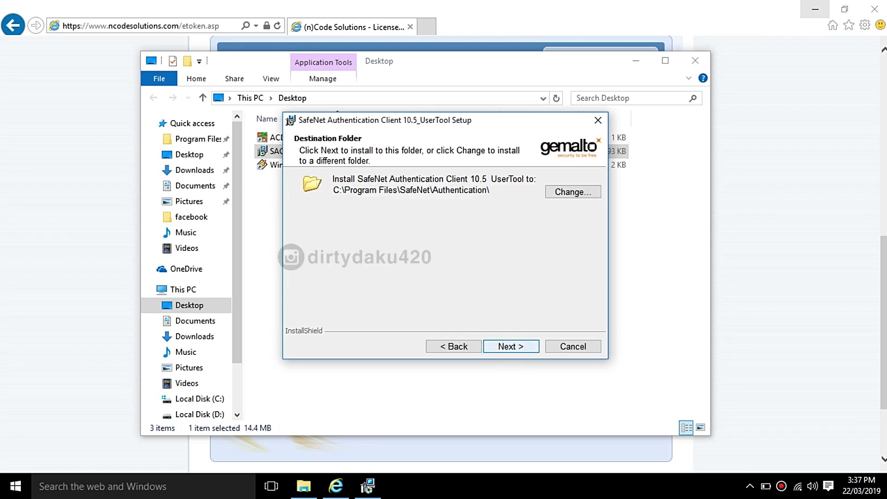
pyautogui.click(511, 346)
pyautogui.click(512, 346)
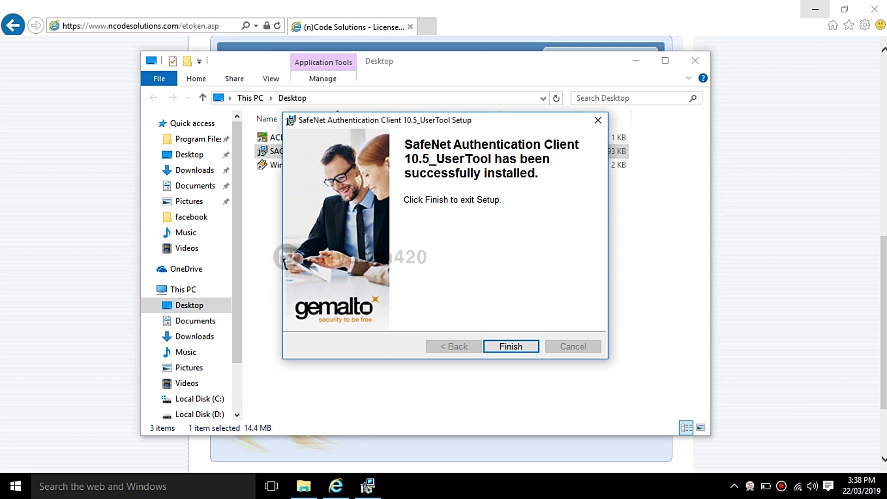
pyautogui.click(503, 346)
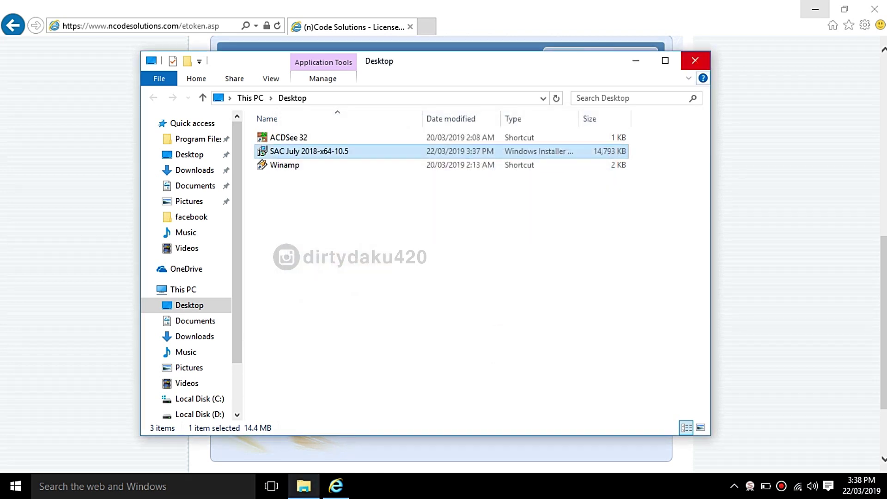
pyautogui.click(695, 60)
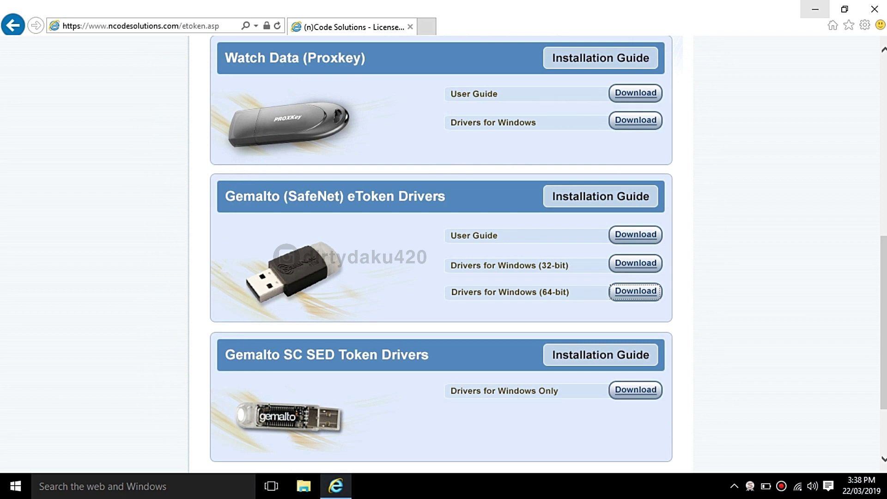
# Step: Open SafeNet Authentication Client Tools from the notification area to confirm the eToken, then close it
pyautogui.click(749, 486)
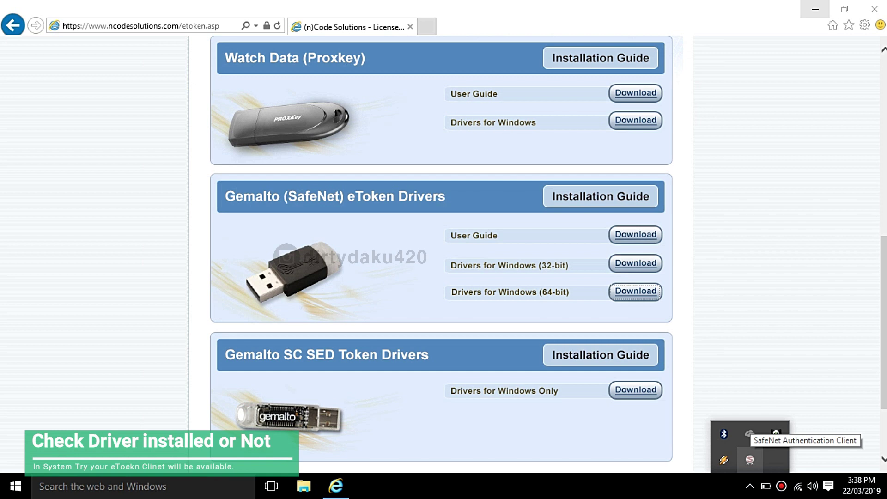
pyautogui.click(750, 459)
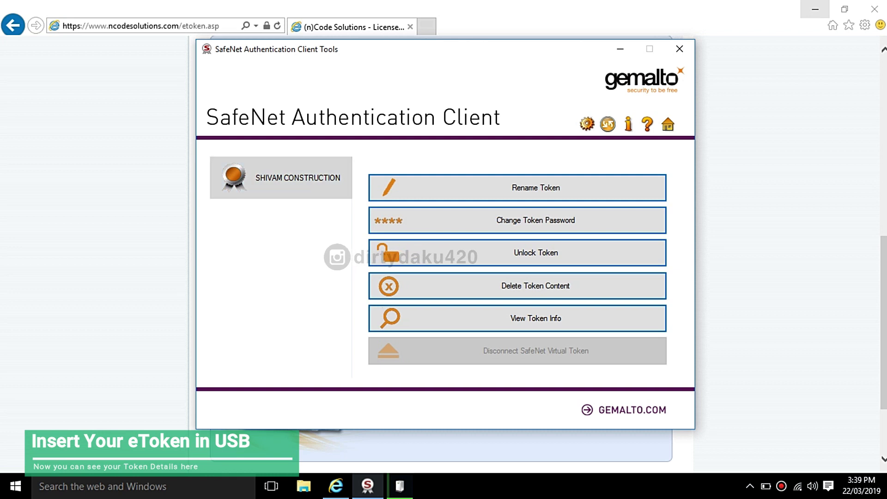
pyautogui.click(679, 48)
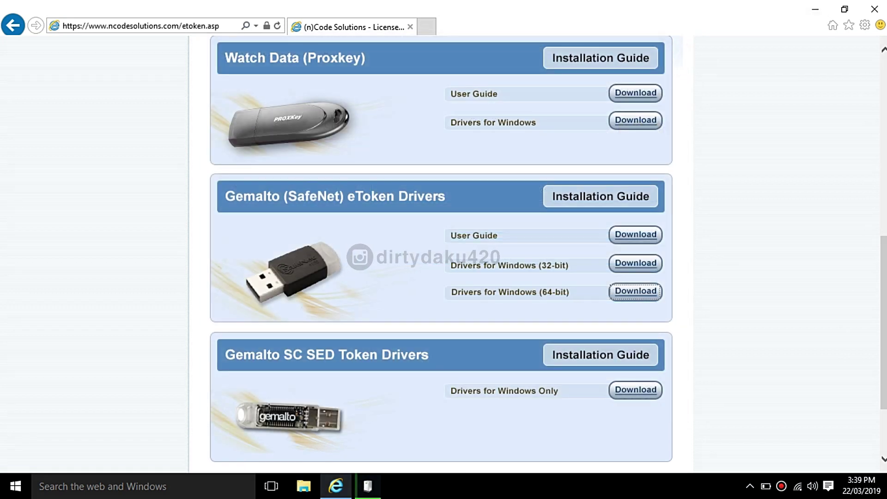
pyautogui.click(105, 25)
# Step: Go to nprocure.com and save the nCodeDSCInstall.msi PKI component installer to the Desktop
pyautogui.write('np')
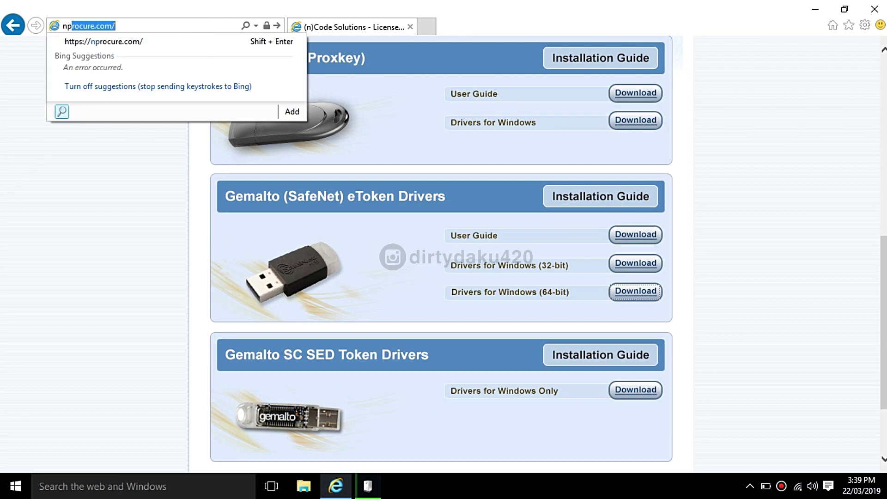
pyautogui.write('ro')
pyautogui.press('Return')
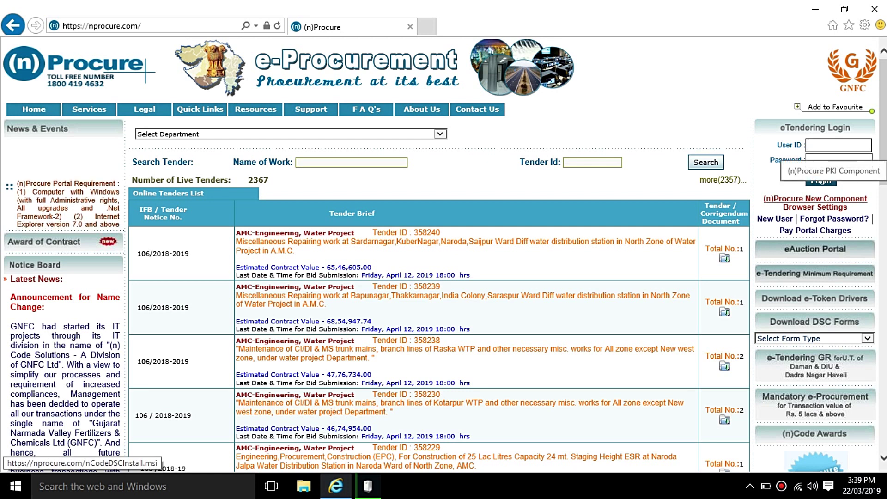
pyautogui.click(842, 194)
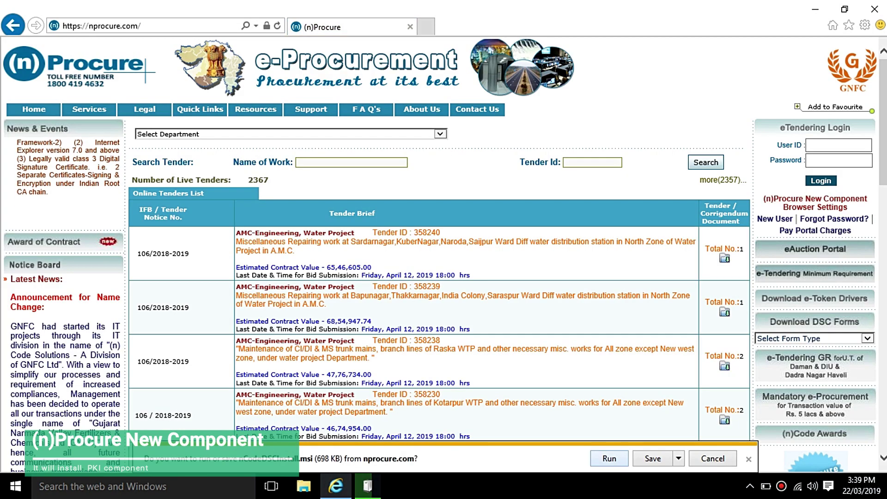
pyautogui.click(678, 458)
pyautogui.click(706, 447)
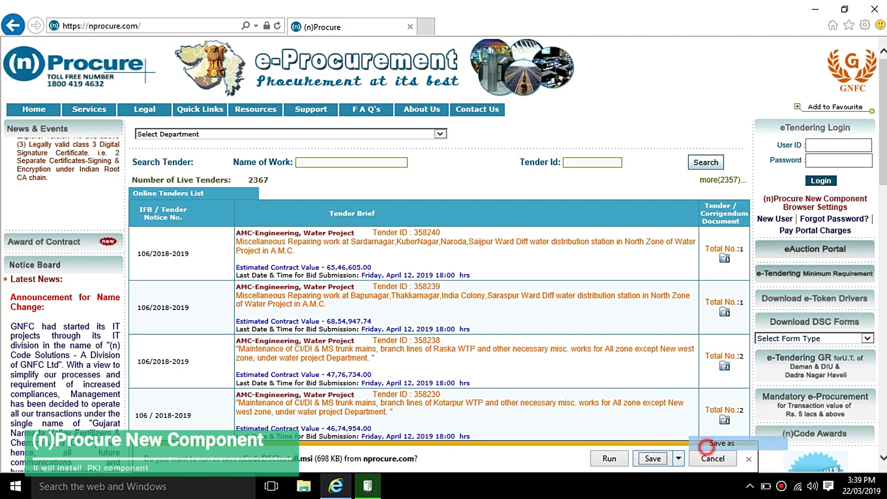
pyautogui.click(536, 364)
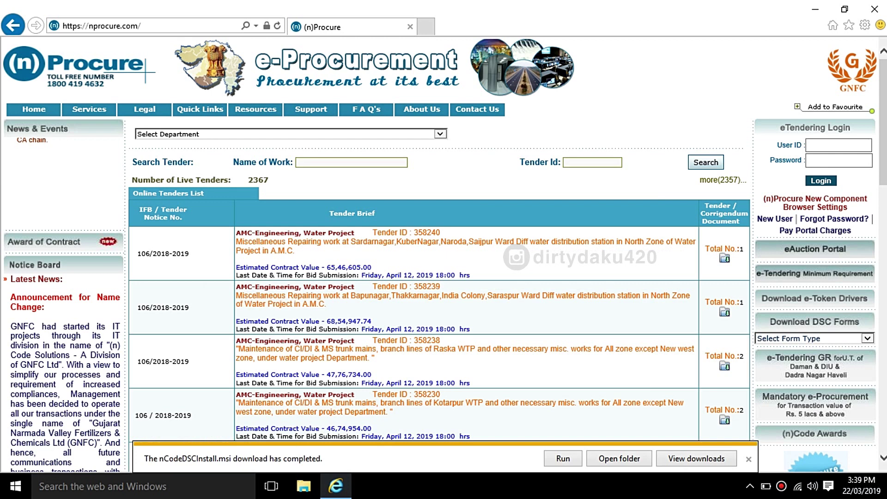
# Step: Install (n)Code PKI Component Ver 3.1.1 from nCodeDSCInstall with default settings and close the Desktop folder
pyautogui.click(619, 458)
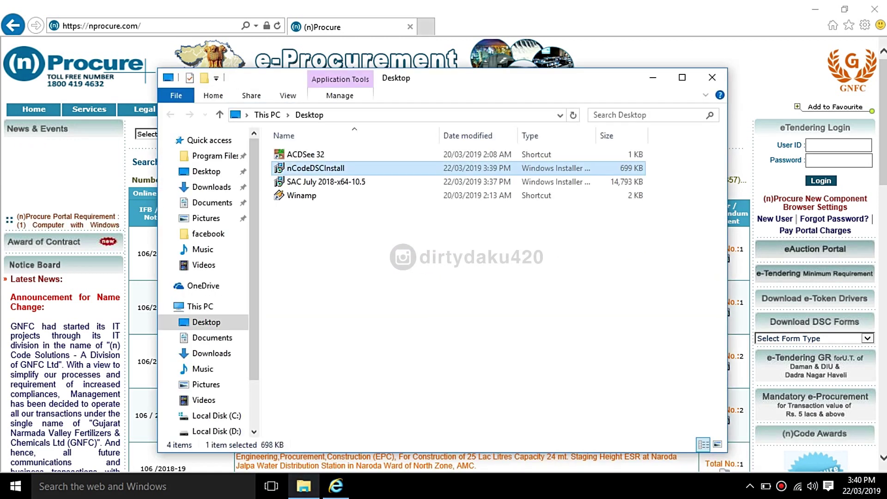
pyautogui.rightClick(333, 172)
pyautogui.click(418, 123)
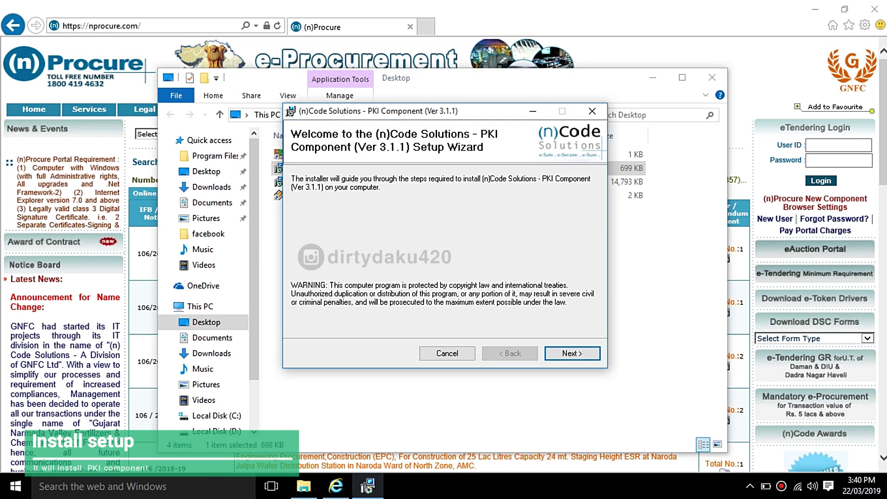
pyautogui.click(560, 353)
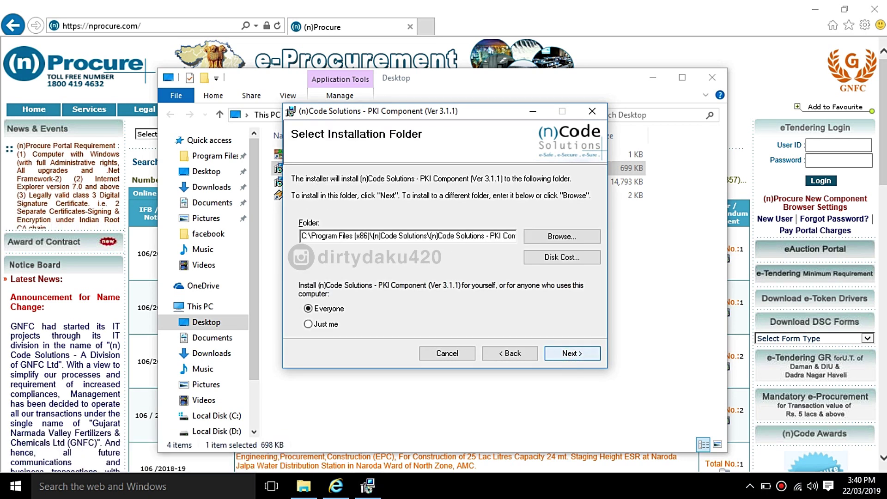
pyautogui.click(561, 353)
pyautogui.click(561, 353)
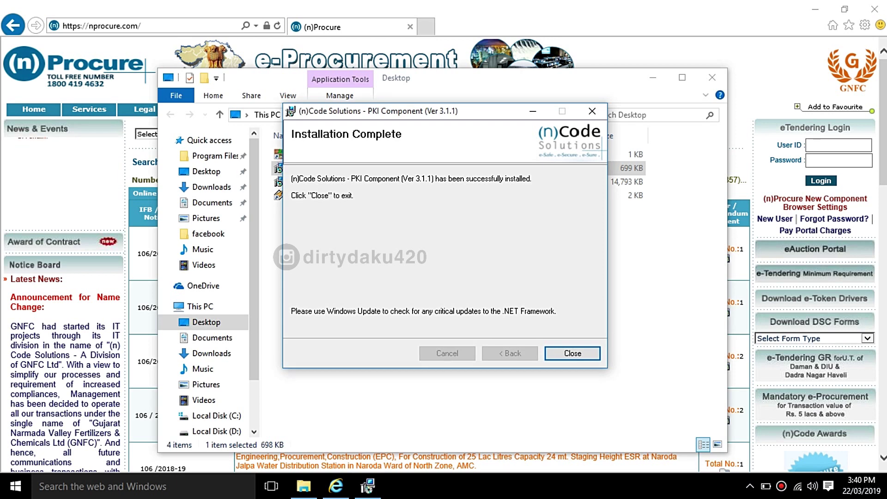
pyautogui.click(559, 353)
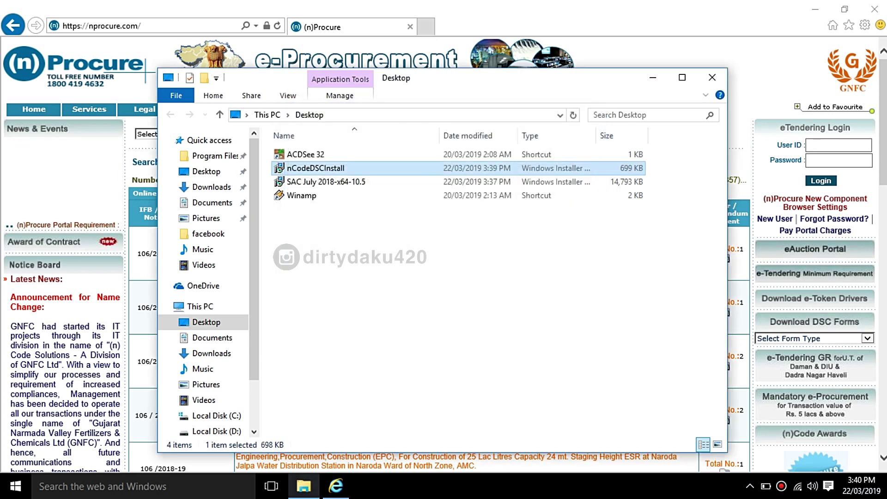
pyautogui.click(712, 77)
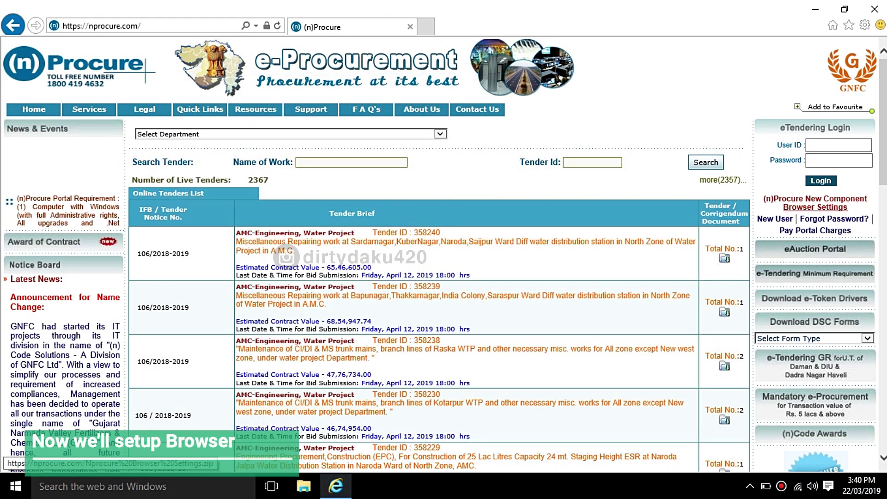
pyautogui.click(864, 25)
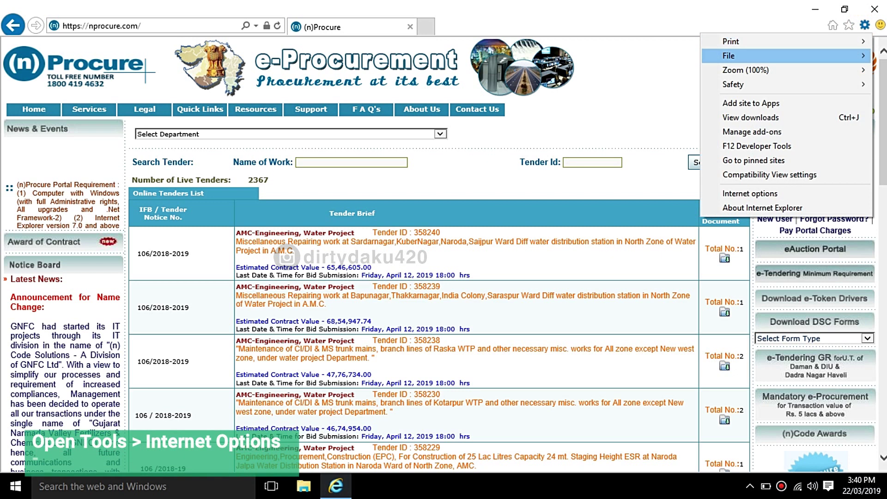
# Step: From Internet Options' Security tab, open the Custom level settings for the Internet zone
pyautogui.click(750, 193)
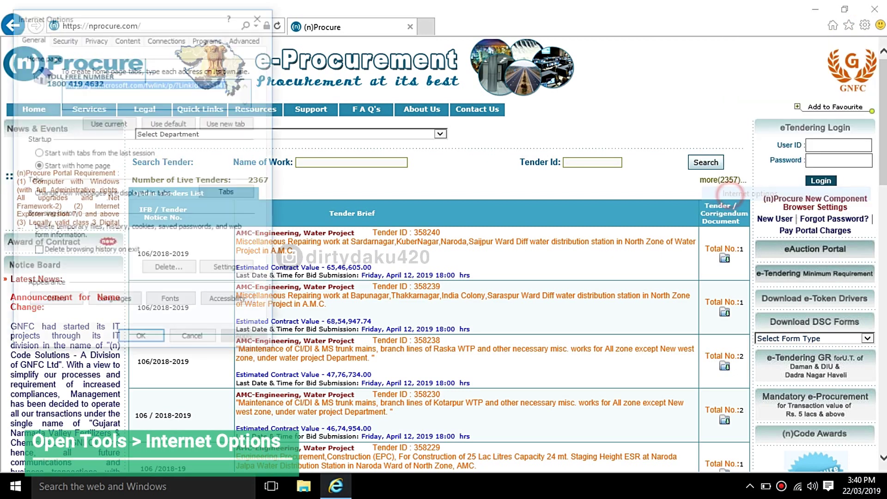
pyautogui.click(64, 38)
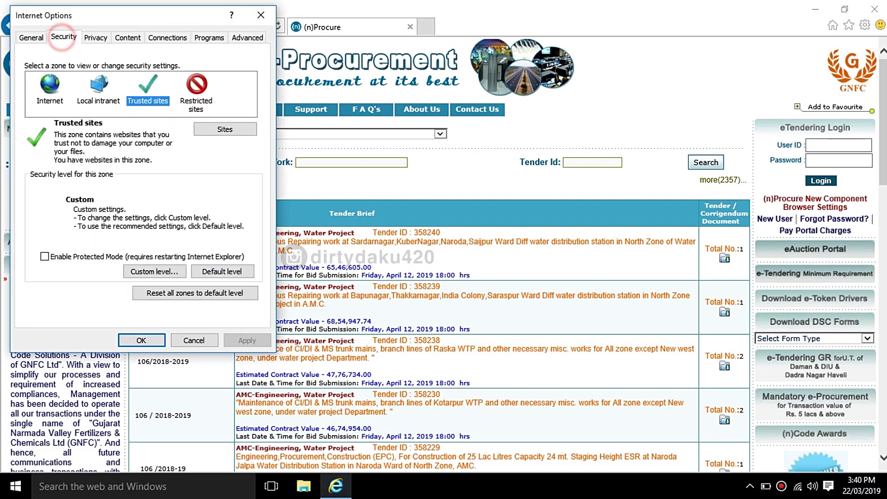
pyautogui.click(50, 85)
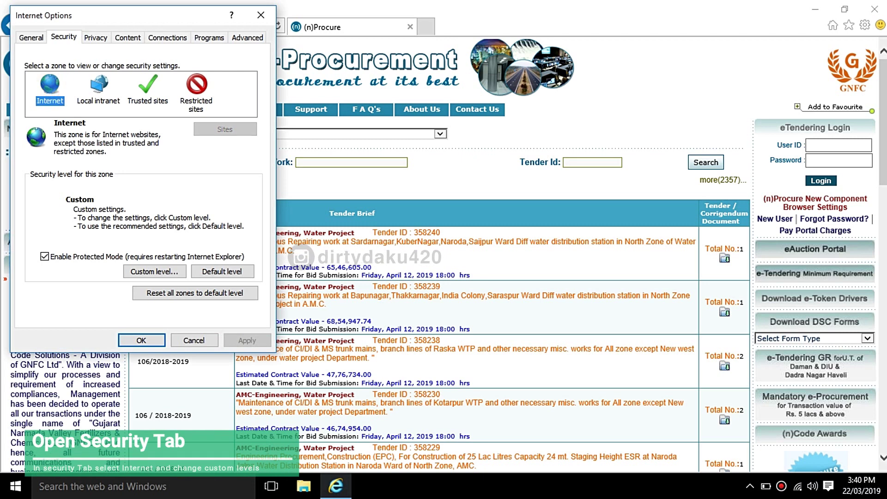
pyautogui.click(147, 273)
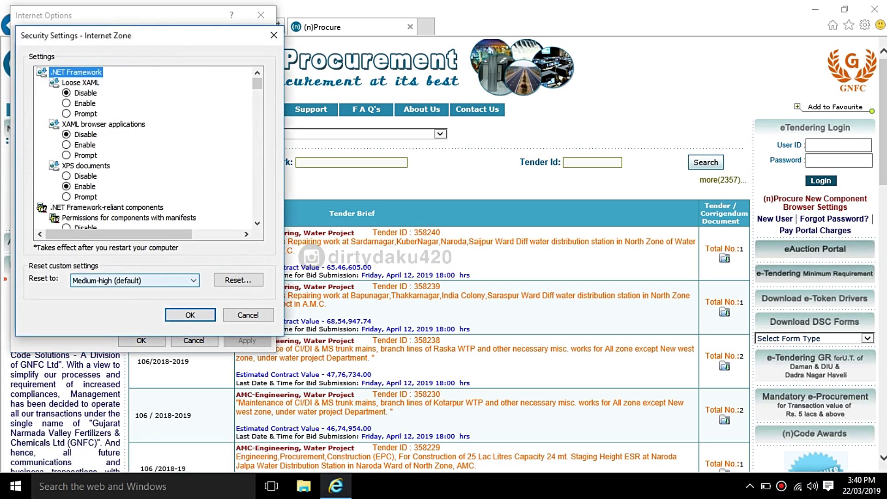
# Step: Set the Internet zone's ActiveX download and scripting options to Prompt and accept the custom level
pyautogui.moveTo(256, 85); pyautogui.dragTo(257, 100)
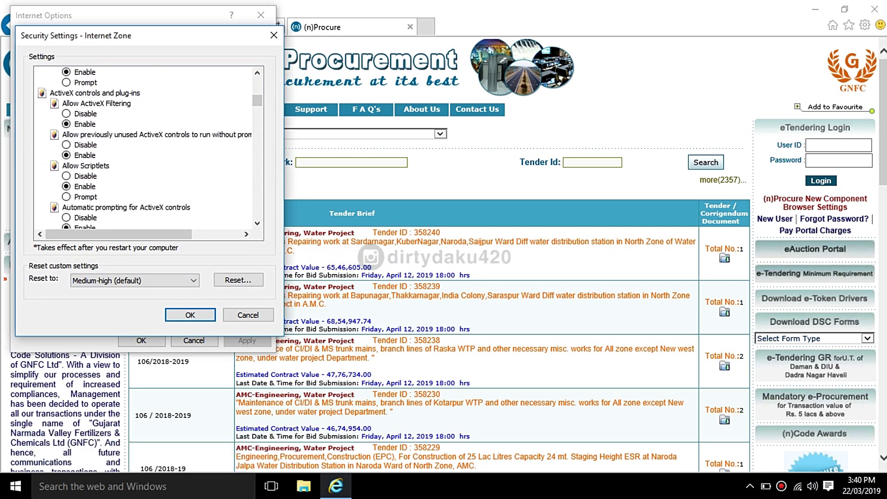
pyautogui.moveTo(257, 100); pyautogui.dragTo(257, 102)
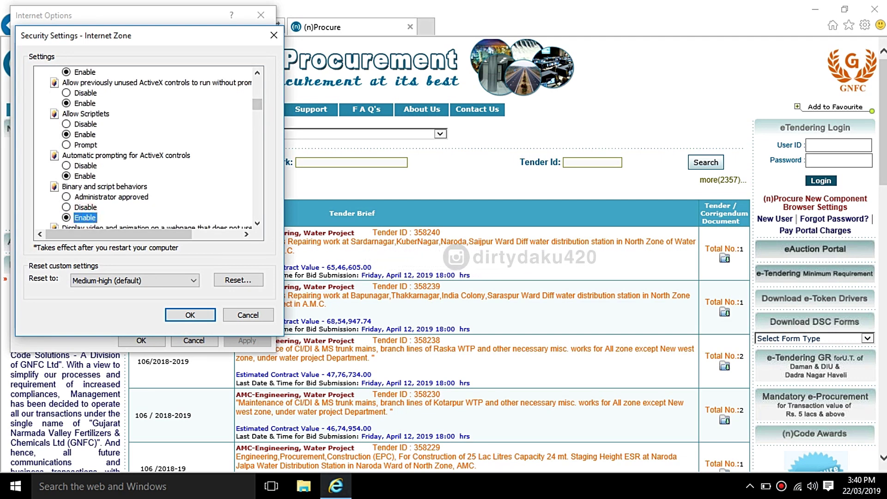
pyautogui.press('Down')
pyautogui.press('Down')
pyautogui.press('Down')
pyautogui.press('Down')
pyautogui.press('Down')
pyautogui.press('Down')
pyautogui.press('Down')
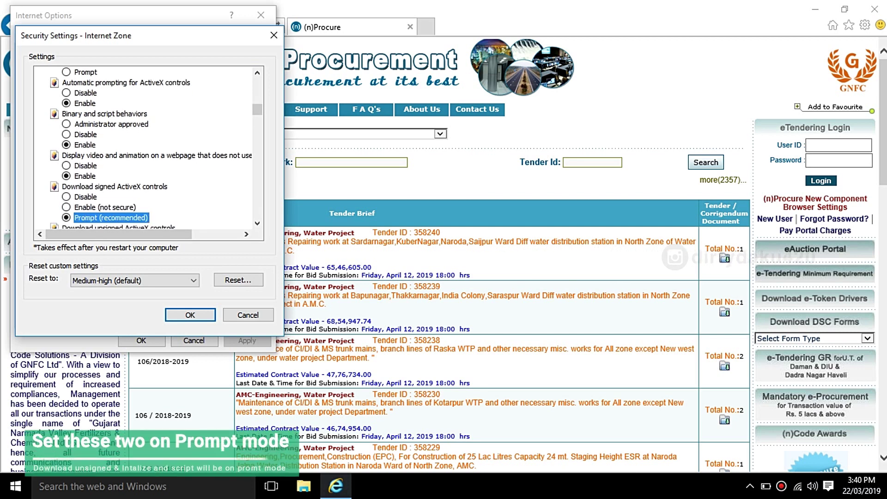
pyautogui.click(88, 208)
pyautogui.press('Down')
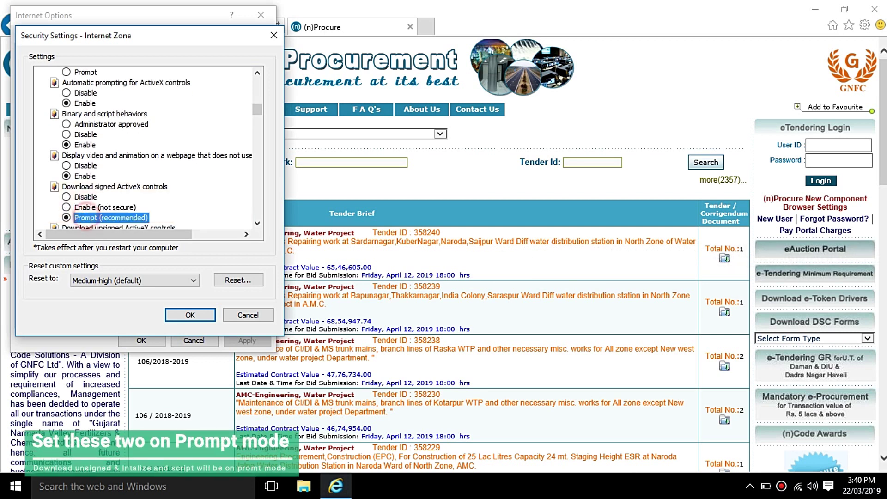
pyautogui.press('Down')
pyautogui.press('Down')
pyautogui.press('Down')
pyautogui.press('Down')
pyautogui.press('Down')
pyautogui.press('Down')
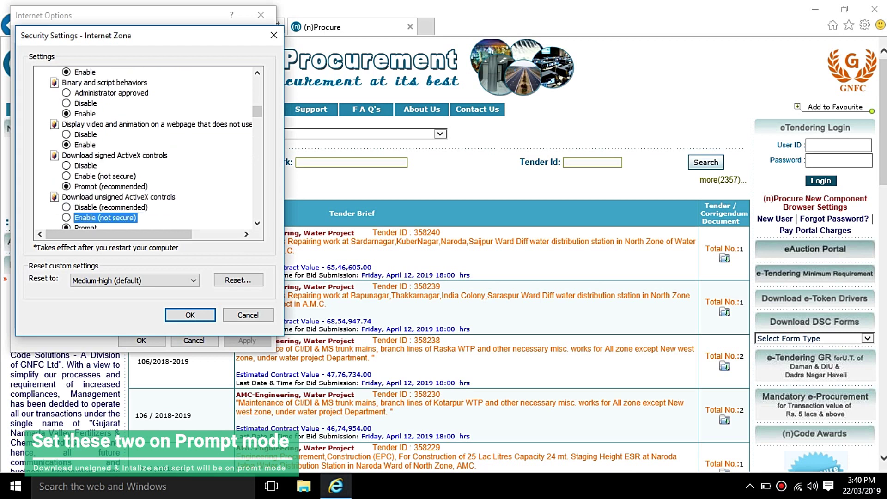
pyautogui.press('Down')
pyautogui.press('Down')
pyautogui.press('Down')
pyautogui.press('Down')
pyautogui.press('Down')
pyautogui.press('Down')
pyautogui.press('Down')
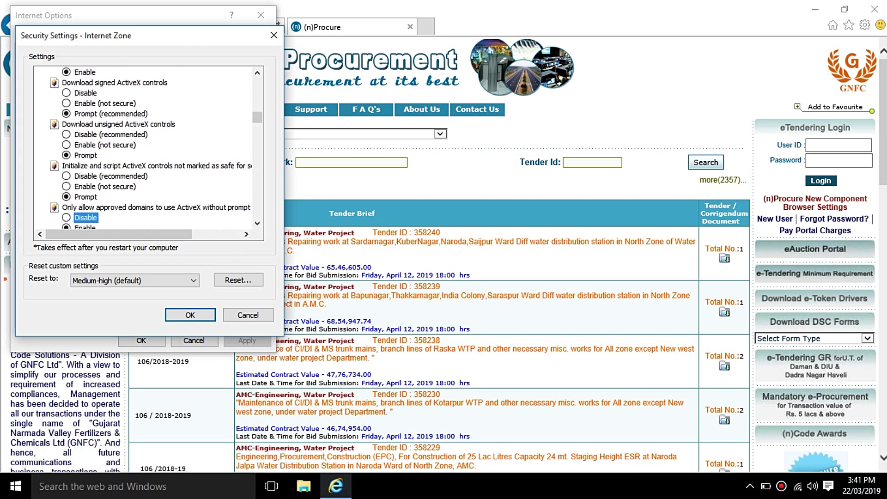
pyautogui.press('Down')
pyautogui.press('Down')
pyautogui.press('Down')
pyautogui.press('Down')
pyautogui.press('Down')
pyautogui.press('Down')
pyautogui.press('Down')
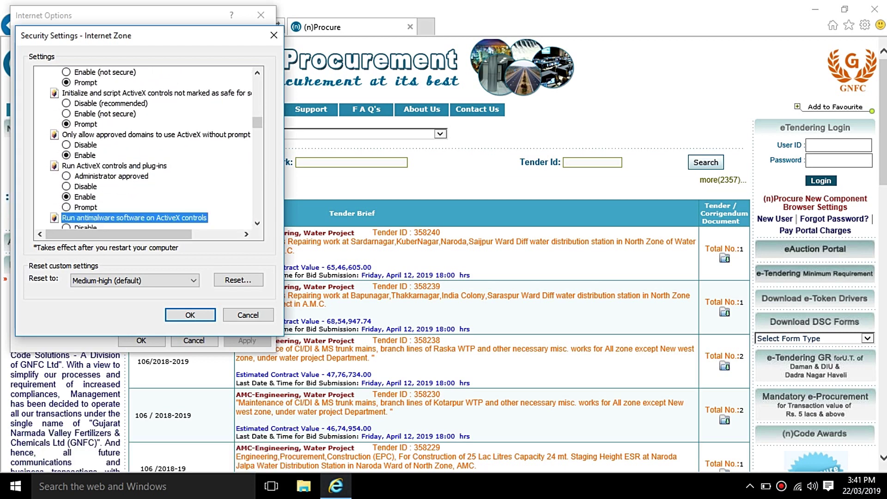
pyautogui.press('Down')
pyautogui.press('Down')
pyautogui.press('Down')
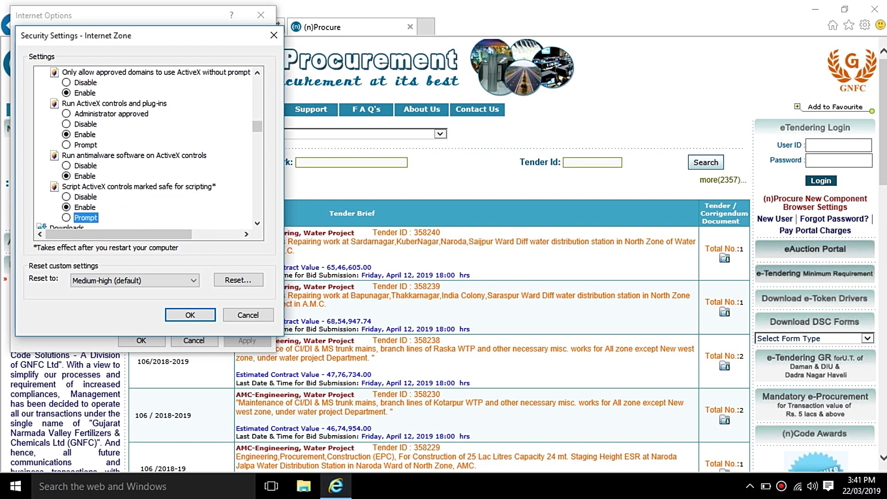
pyautogui.press('Down')
pyautogui.press('Down')
pyautogui.press('Down')
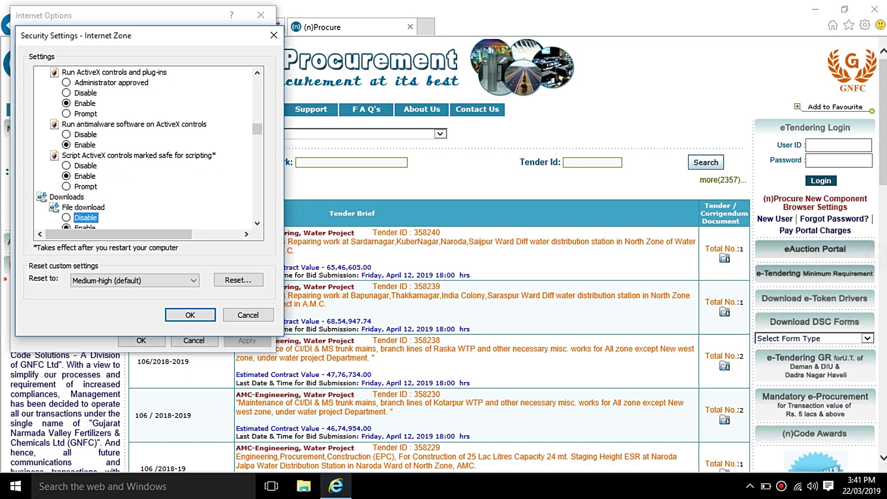
pyautogui.click(190, 315)
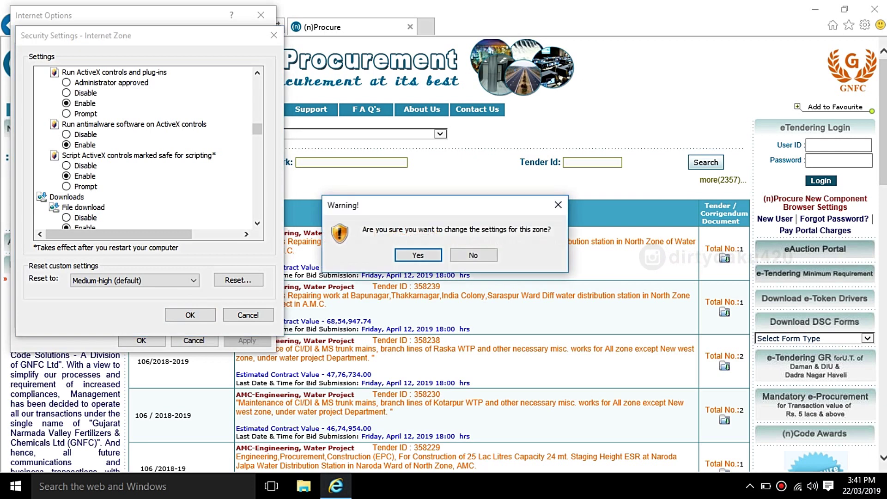
pyautogui.click(401, 251)
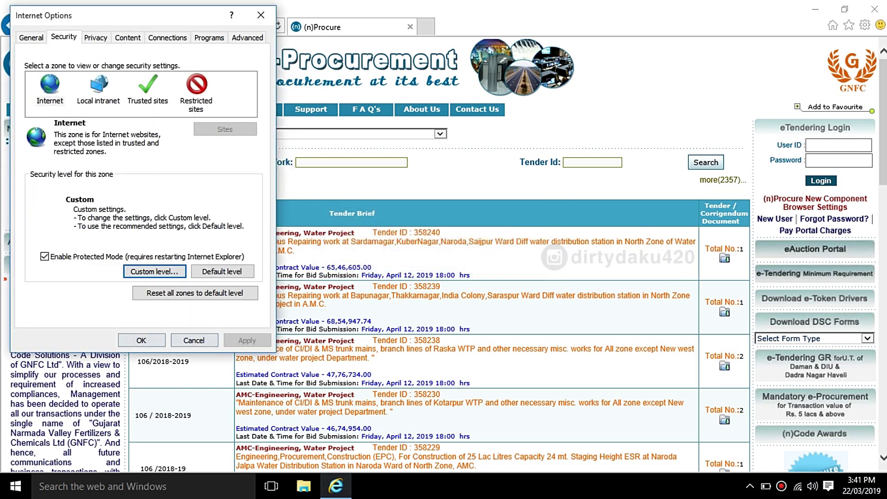
# Step: Uncheck Enable SmartScreen Filter under Advanced security settings, apply, and close Internet Options with OK
pyautogui.click(248, 37)
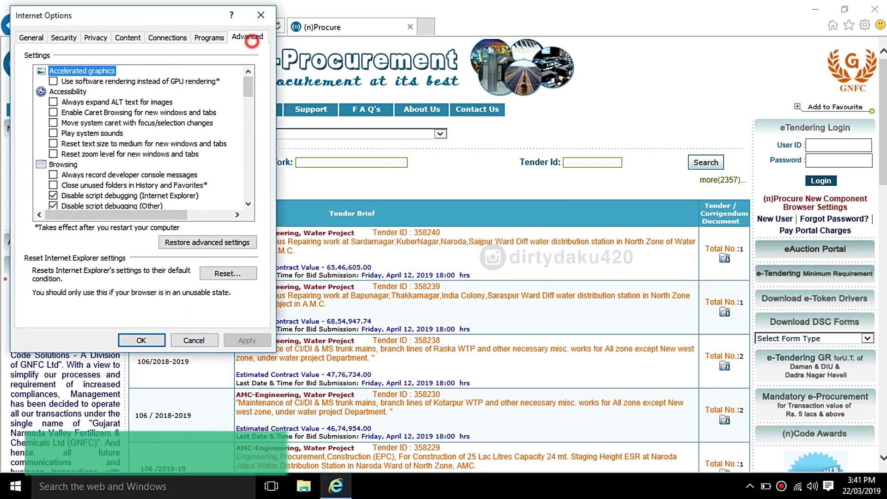
pyautogui.scroll(-9, 139, 138)
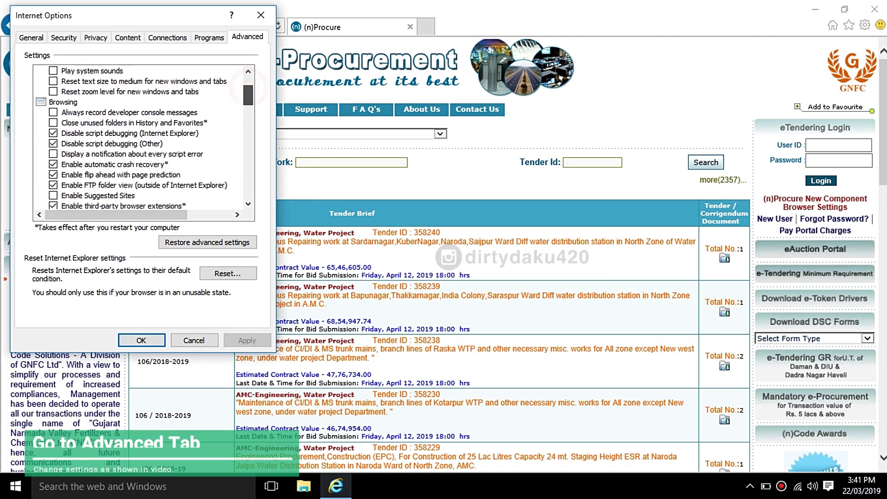
pyautogui.scroll(-9, 143, 137)
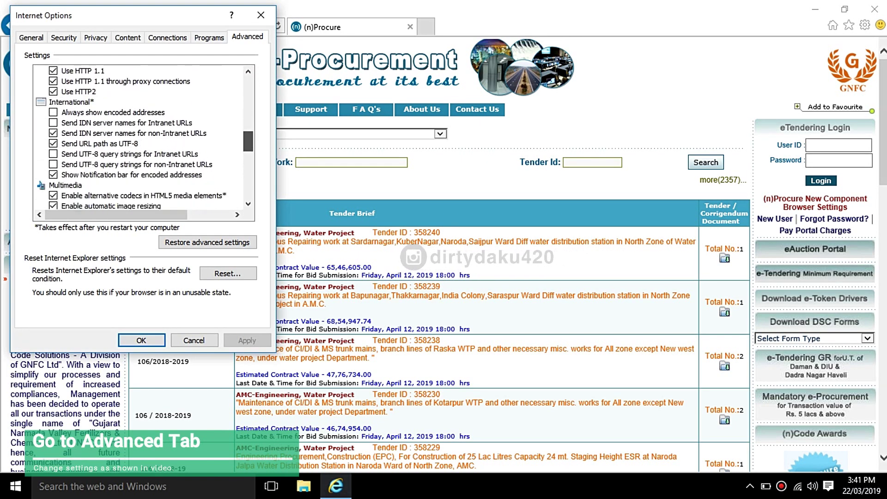
pyautogui.scroll(-6, 138, 136)
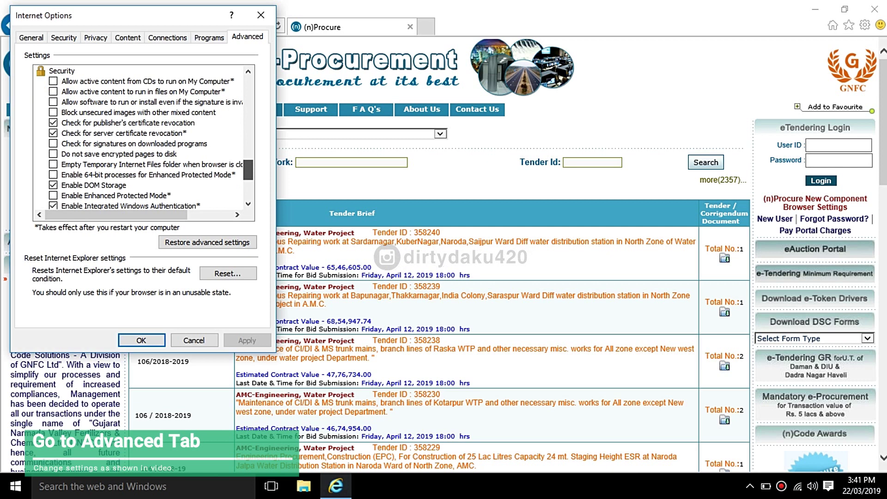
pyautogui.scroll(2, 138, 136)
pyautogui.scroll(1, 139, 136)
pyautogui.scroll(-1, 138, 136)
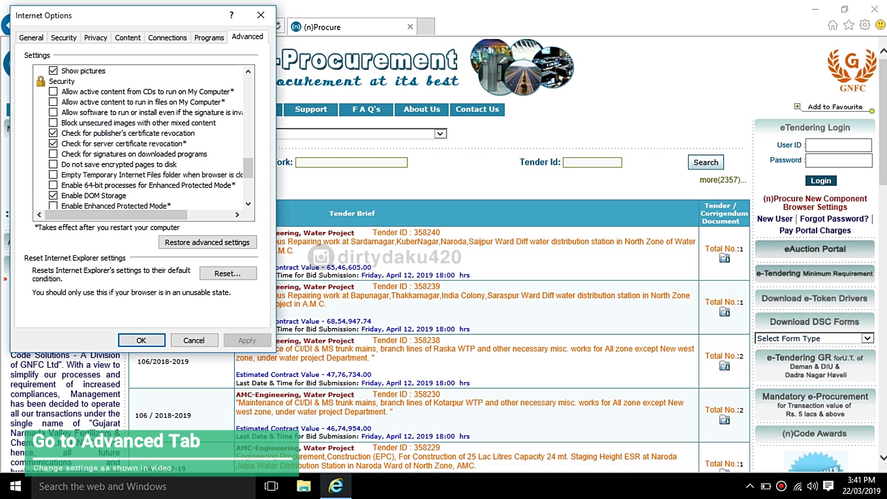
pyautogui.click(248, 203)
pyautogui.click(248, 204)
pyautogui.click(248, 203)
pyautogui.click(248, 203)
pyautogui.click(248, 203)
pyautogui.click(248, 203)
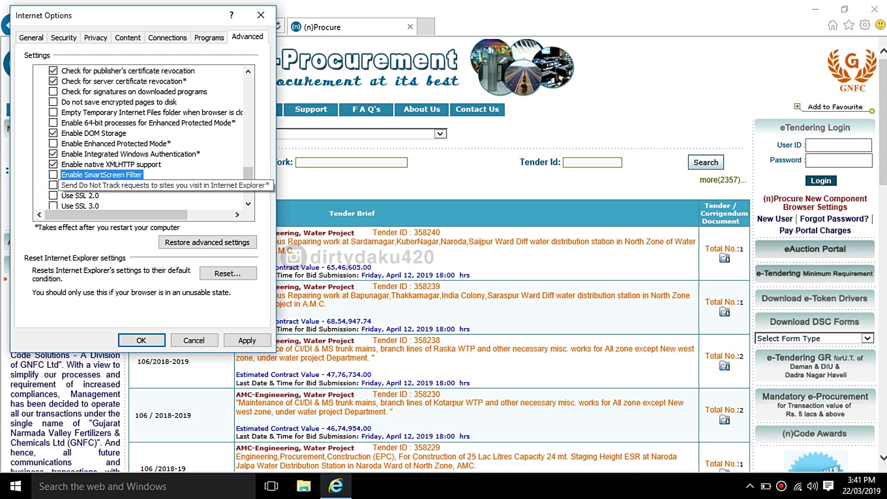
pyautogui.moveTo(250, 174); pyautogui.dragTo(249, 185)
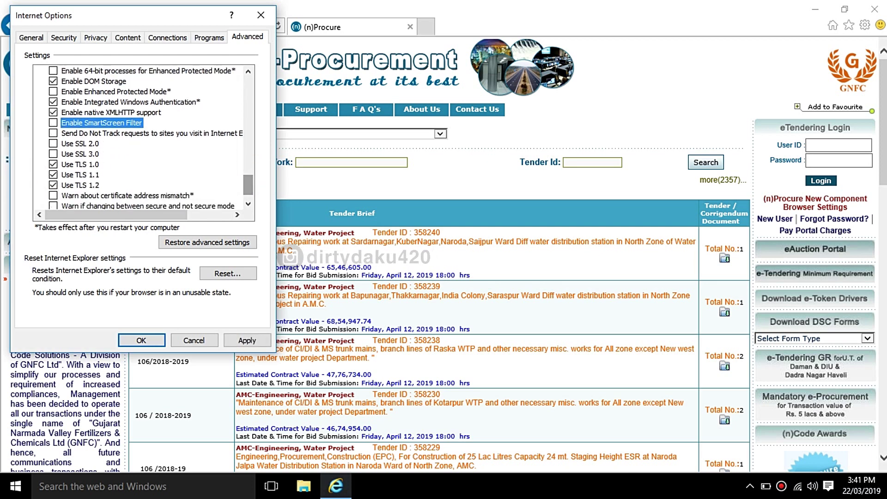
pyautogui.click(243, 338)
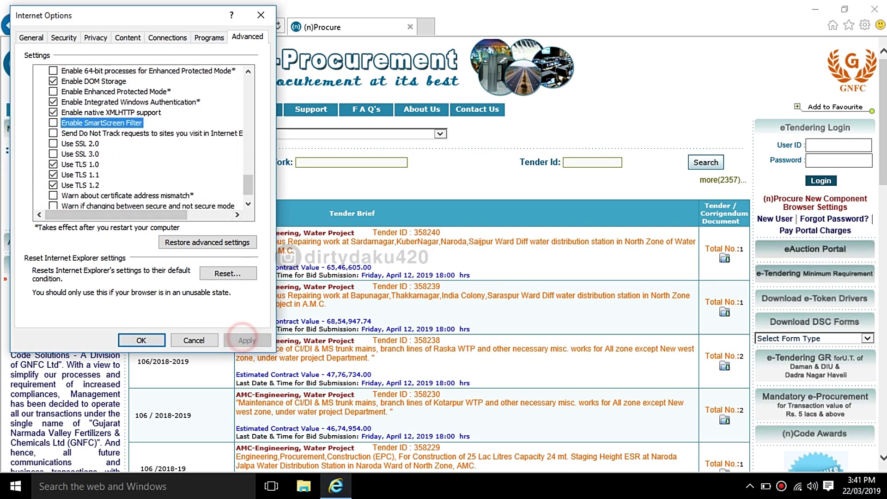
pyautogui.click(140, 339)
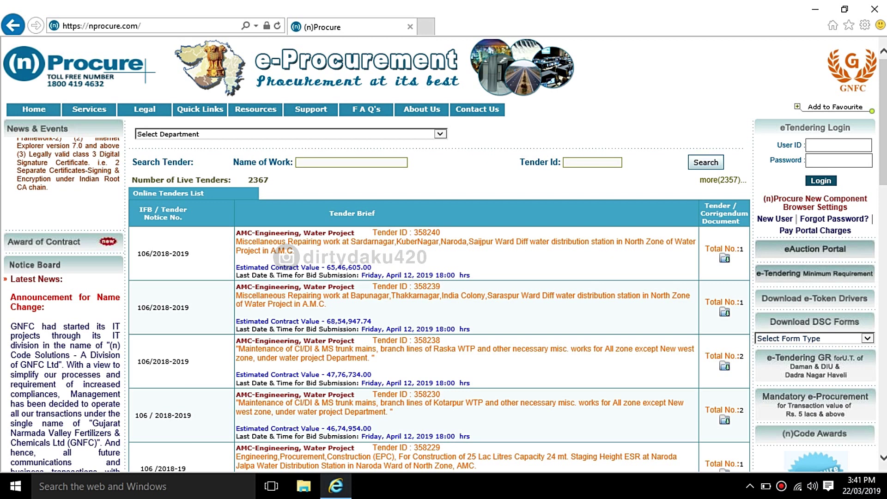
# Step: Refresh the nProcure home page so the new security settings take effect
pyautogui.click(277, 26)
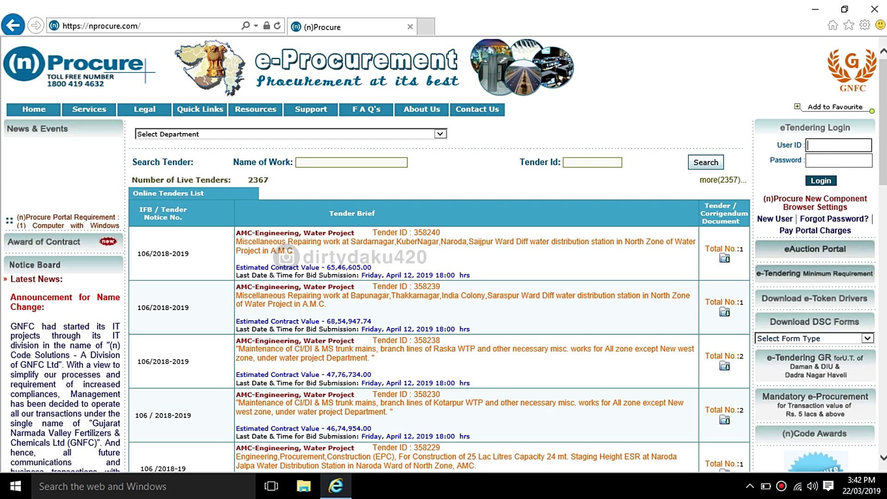
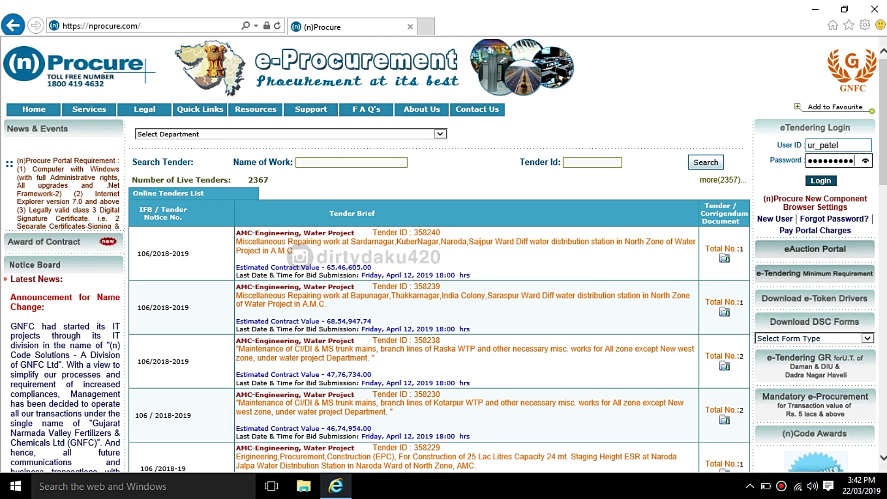
# Step: Submit the nProcure login credentials, dismiss the certificate messages, and decline saving the password
pyautogui.press('Return')
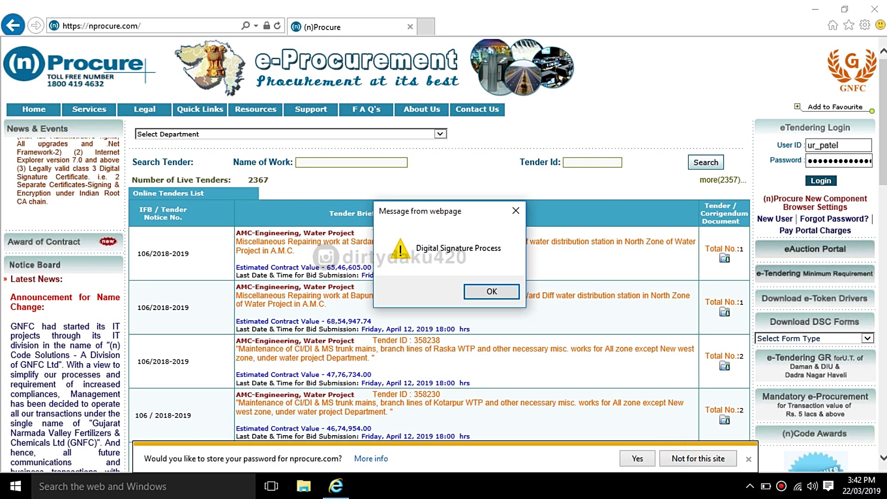
pyautogui.press('Return')
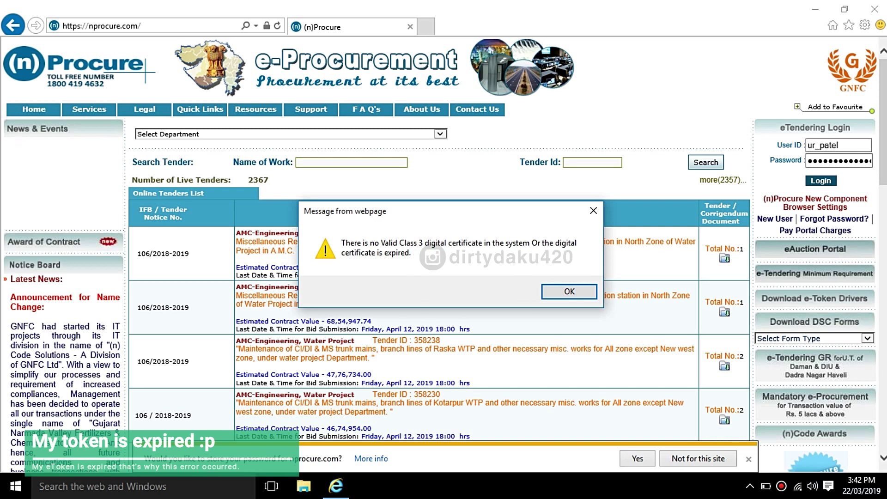
pyautogui.click(569, 291)
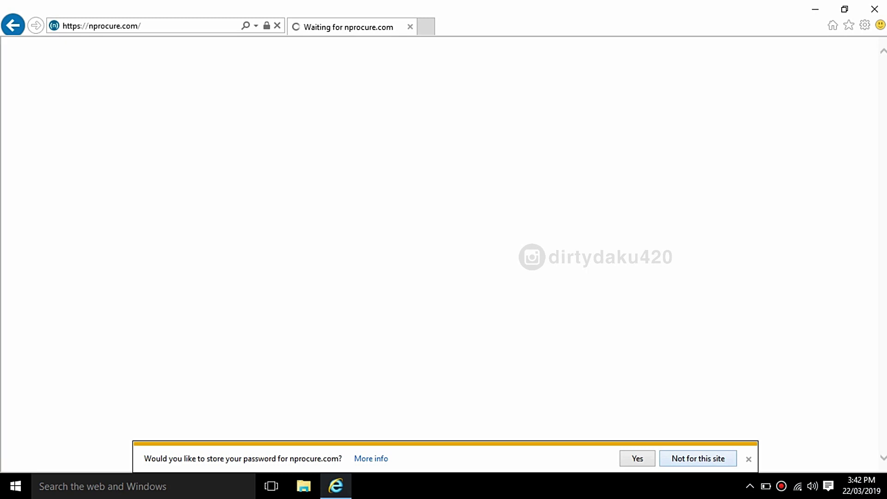
pyautogui.click(675, 458)
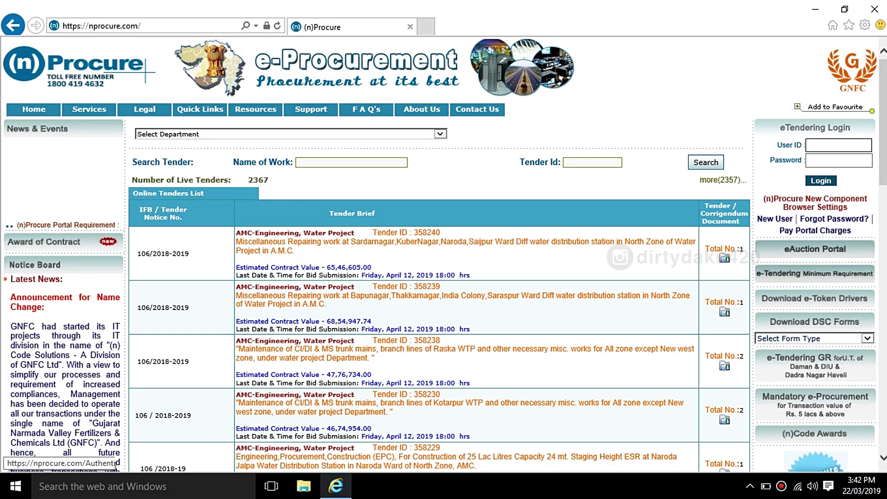
# Step: Close Internet Explorer and refresh the Windows desktop
pyautogui.click(874, 8)
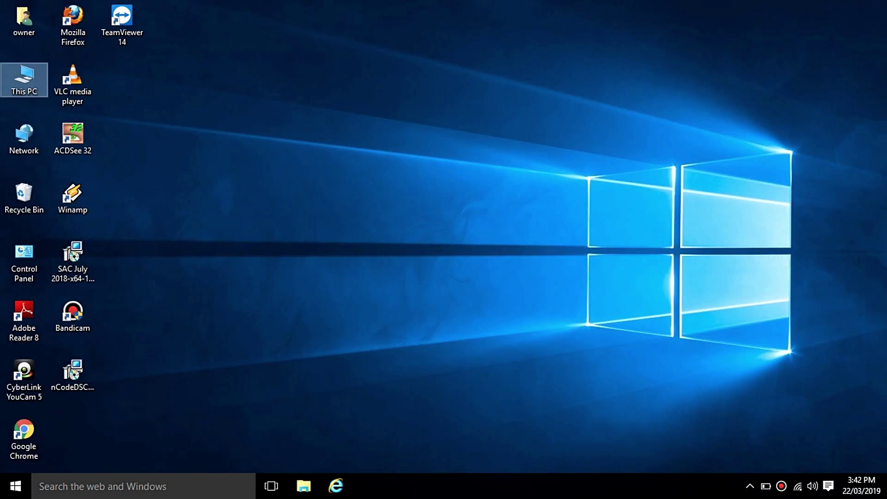
pyautogui.rightClick(628, 26)
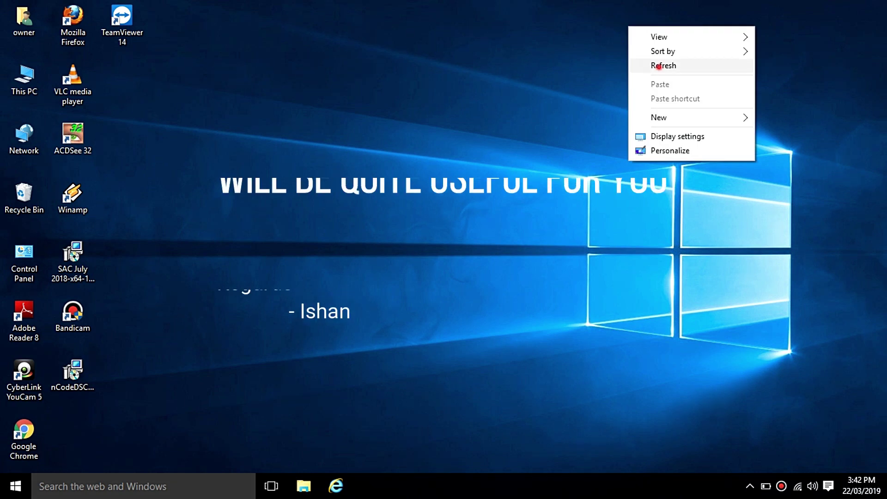
pyautogui.click(649, 66)
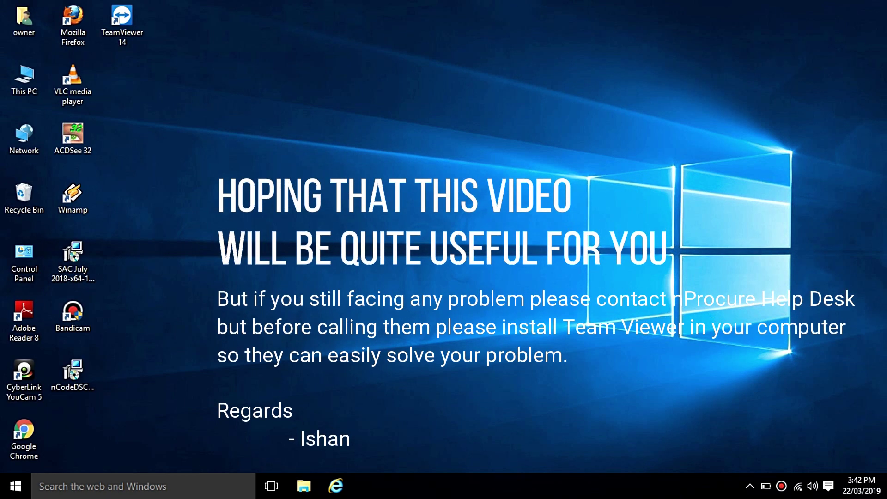